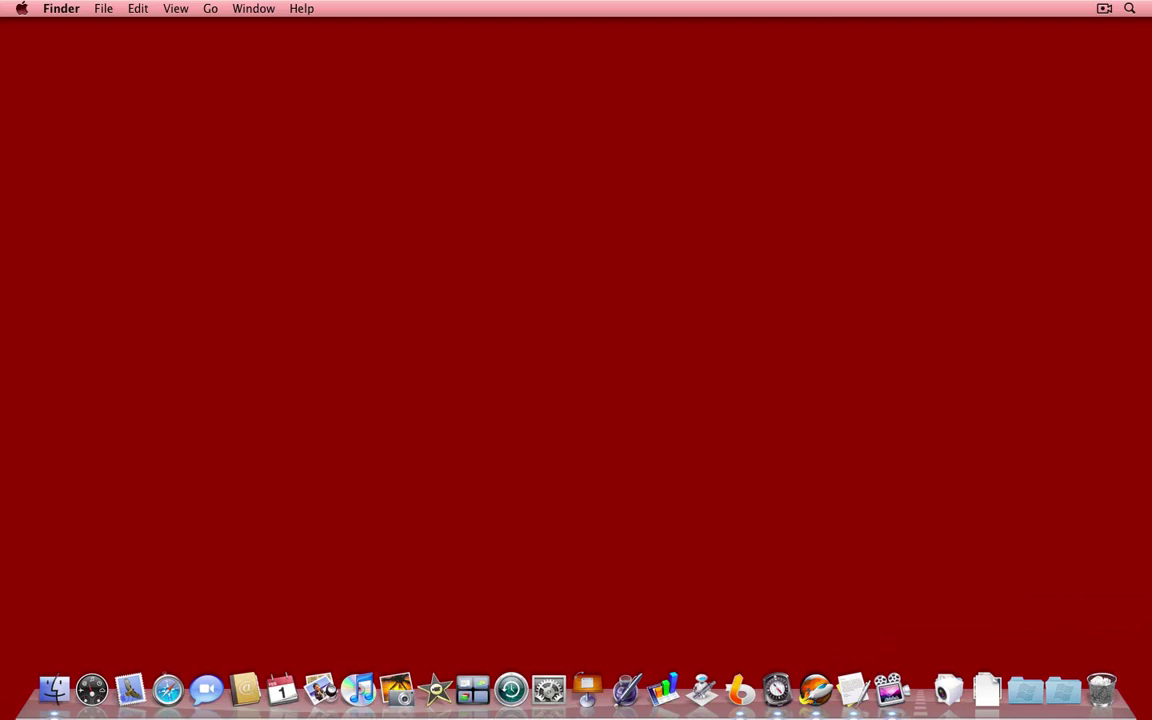
Launch System Preferences from the Dock and open the Dock pane under Personal
left_click(23, 9)
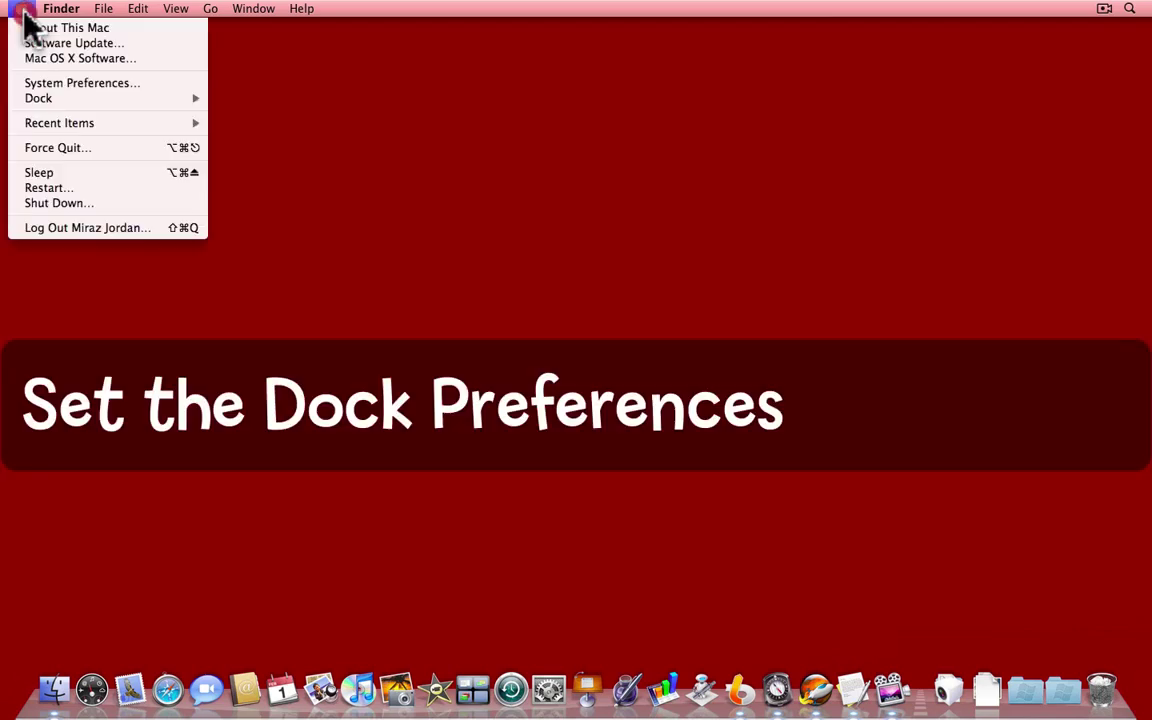
left_click(21, 12)
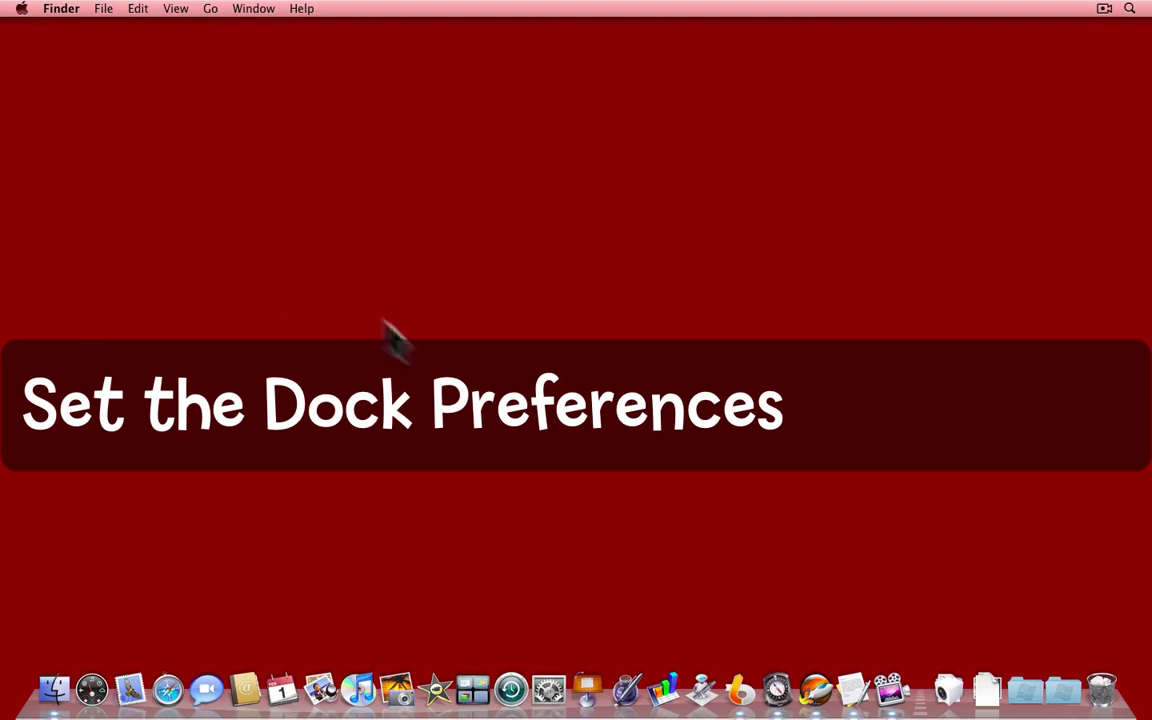
left_click(557, 688)
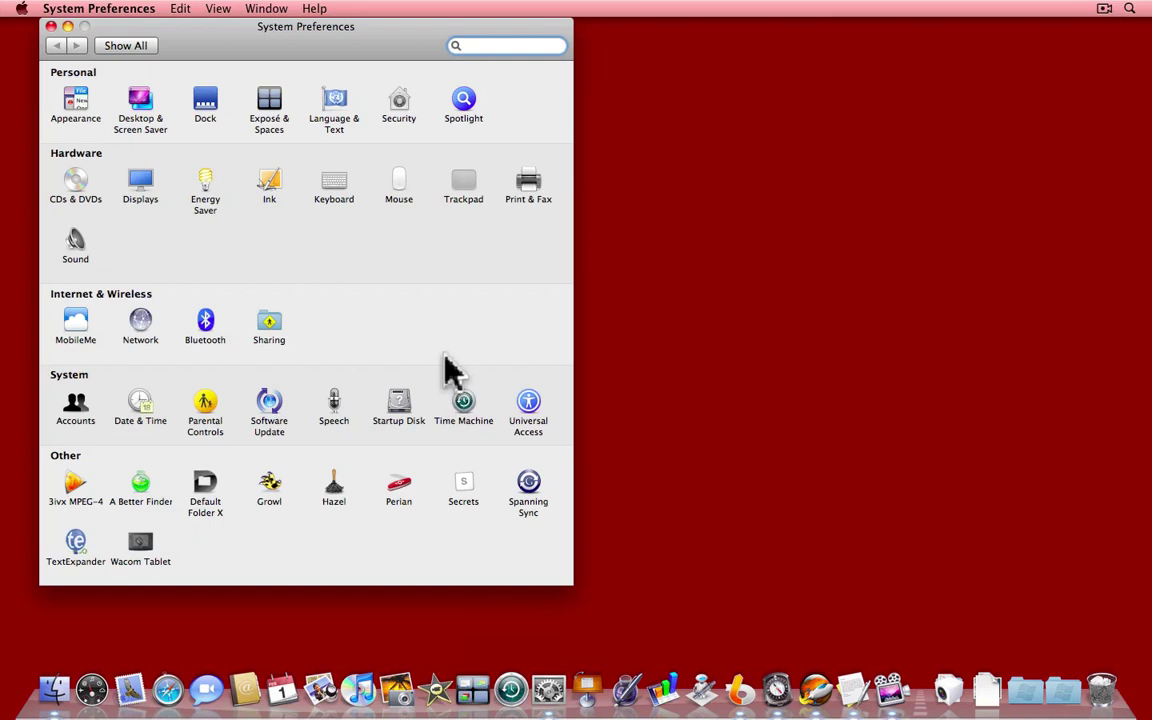
left_click(207, 110)
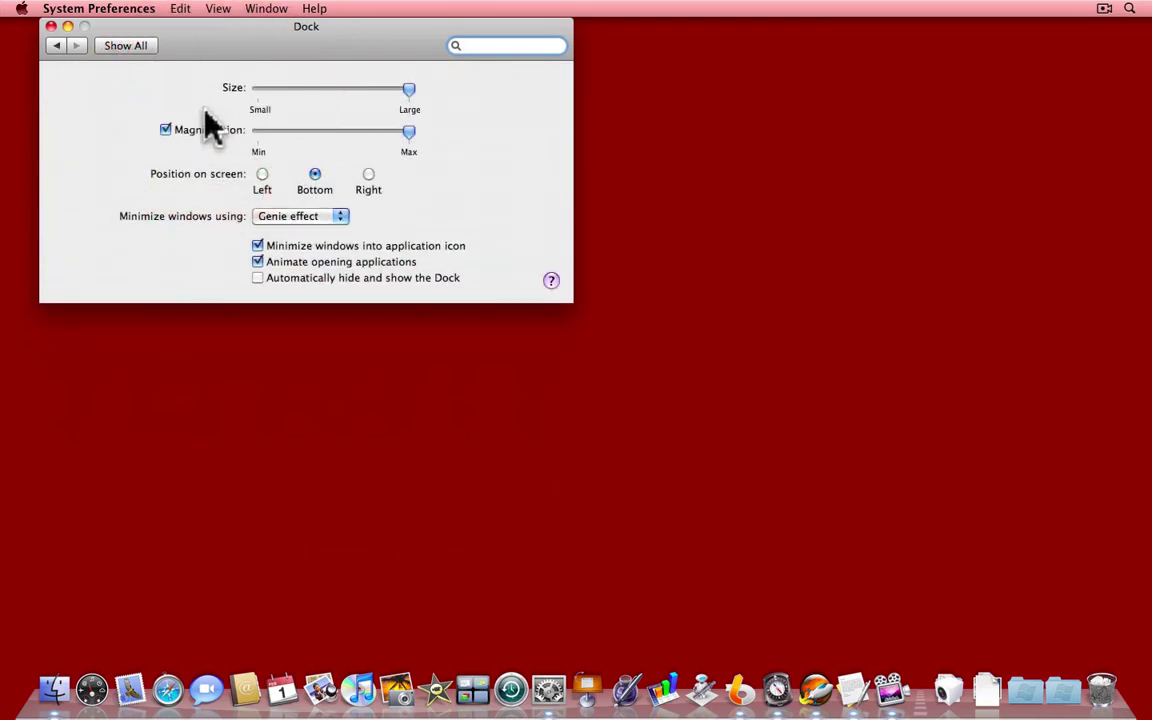
Reopen the Dock settings through Apple menu > Dock > Dock Preferences…
left_click(22, 9)
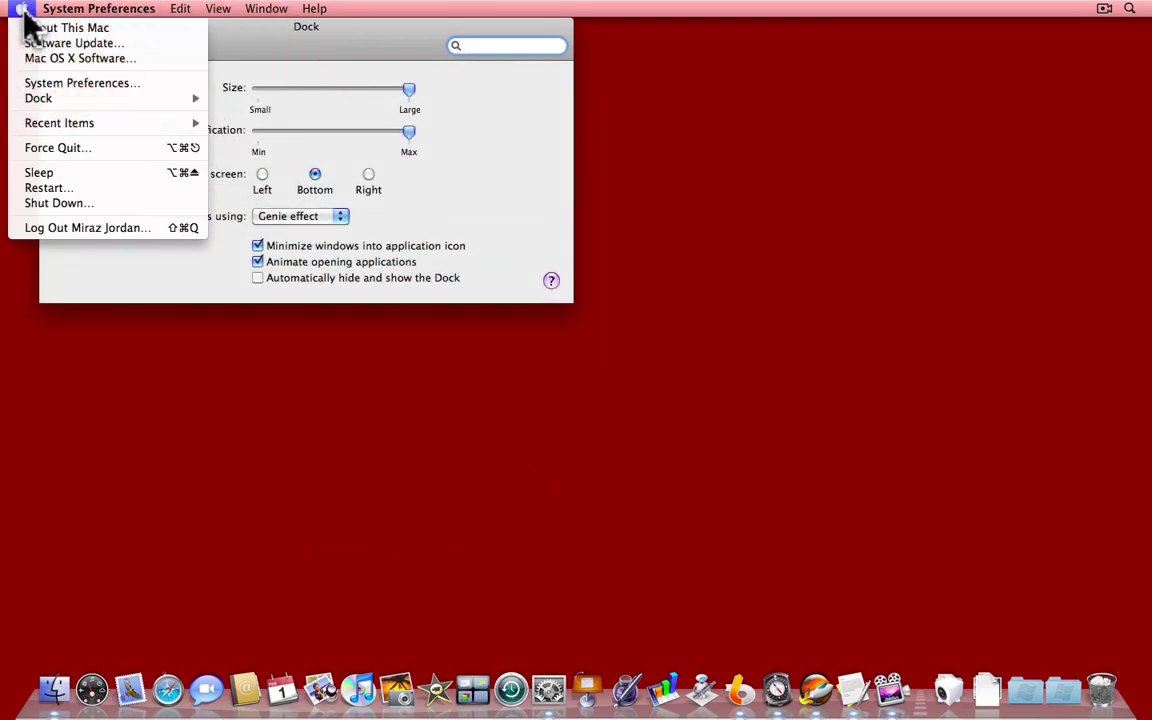
mouse_move(38, 100)
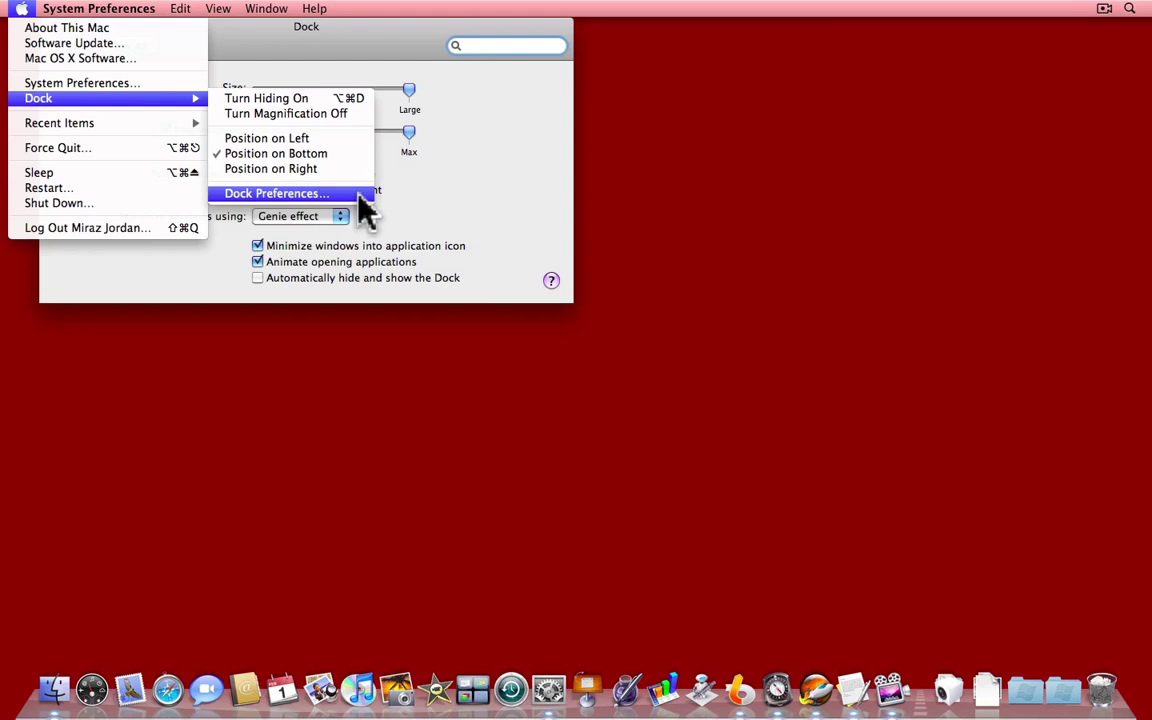
left_click(340, 62)
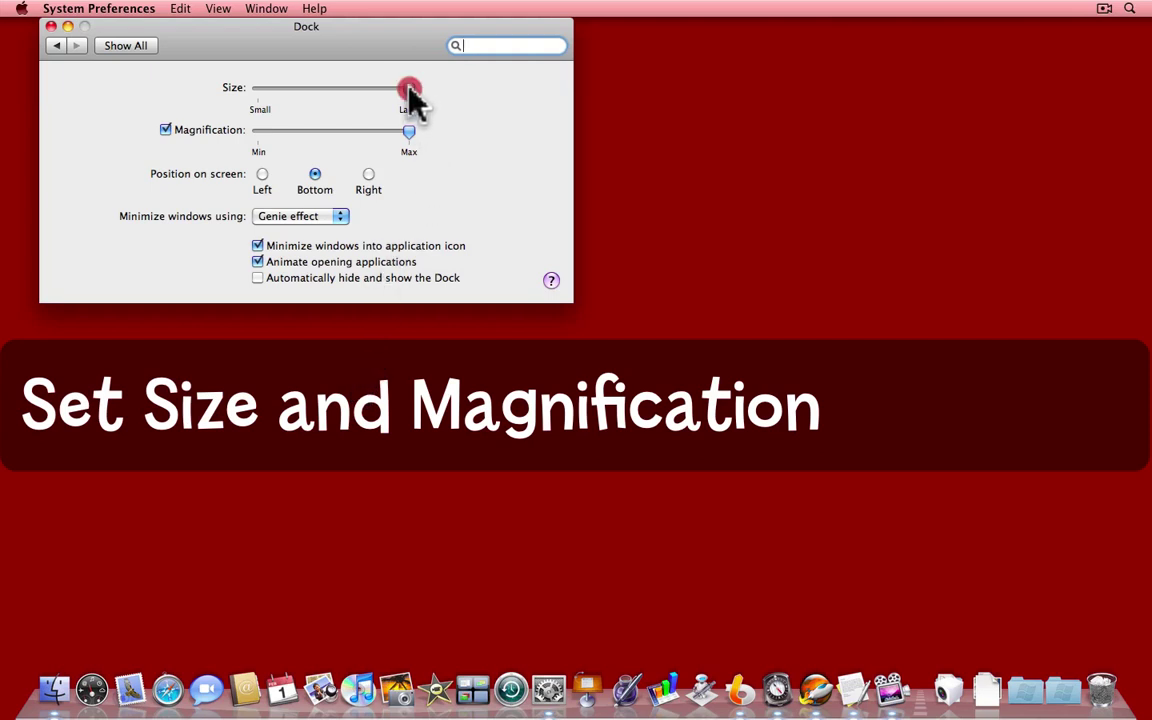
Leave size at Large, toggle Magnification off and on, and lower it to about a third from Min
mouse_move(410, 90)
left_mouse_down()
mouse_move(253, 89)
mouse_move(410, 88)
left_mouse_up()
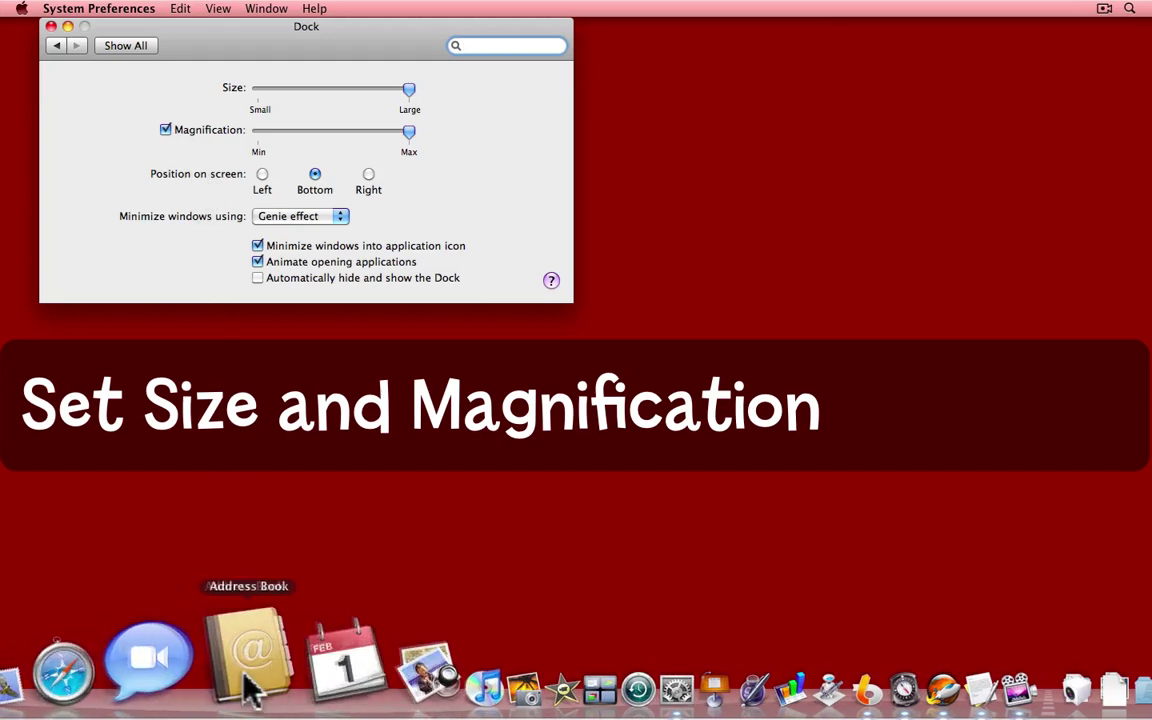
left_click(166, 130)
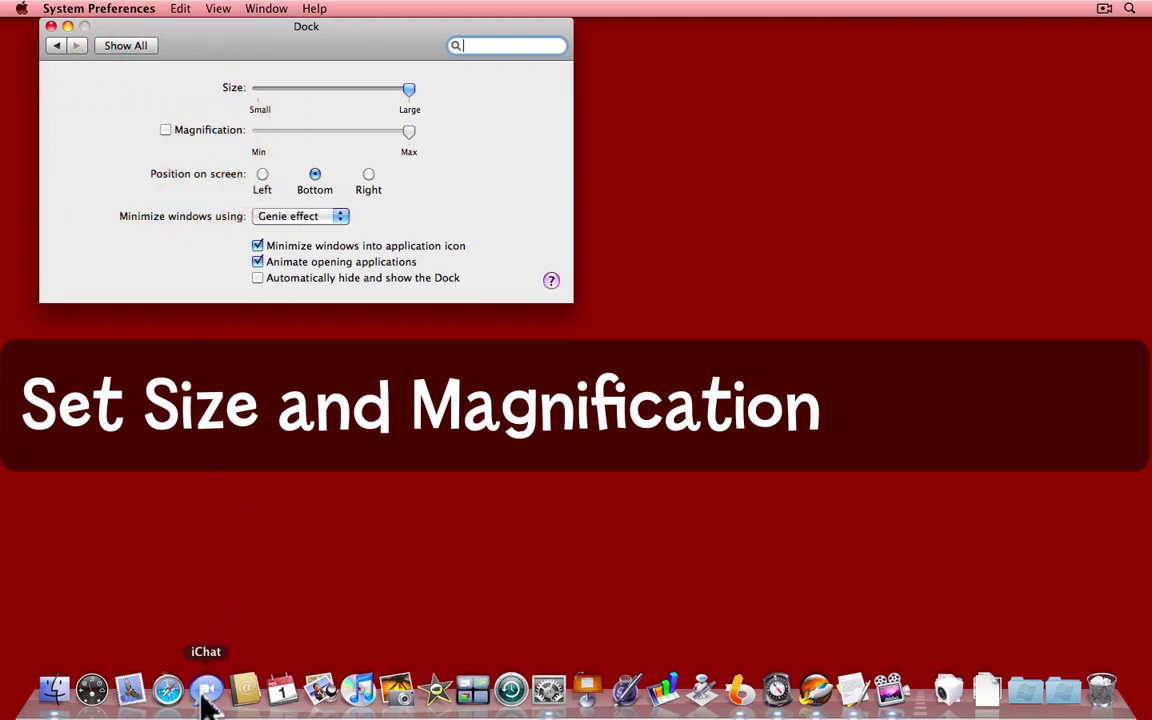
left_click(166, 130)
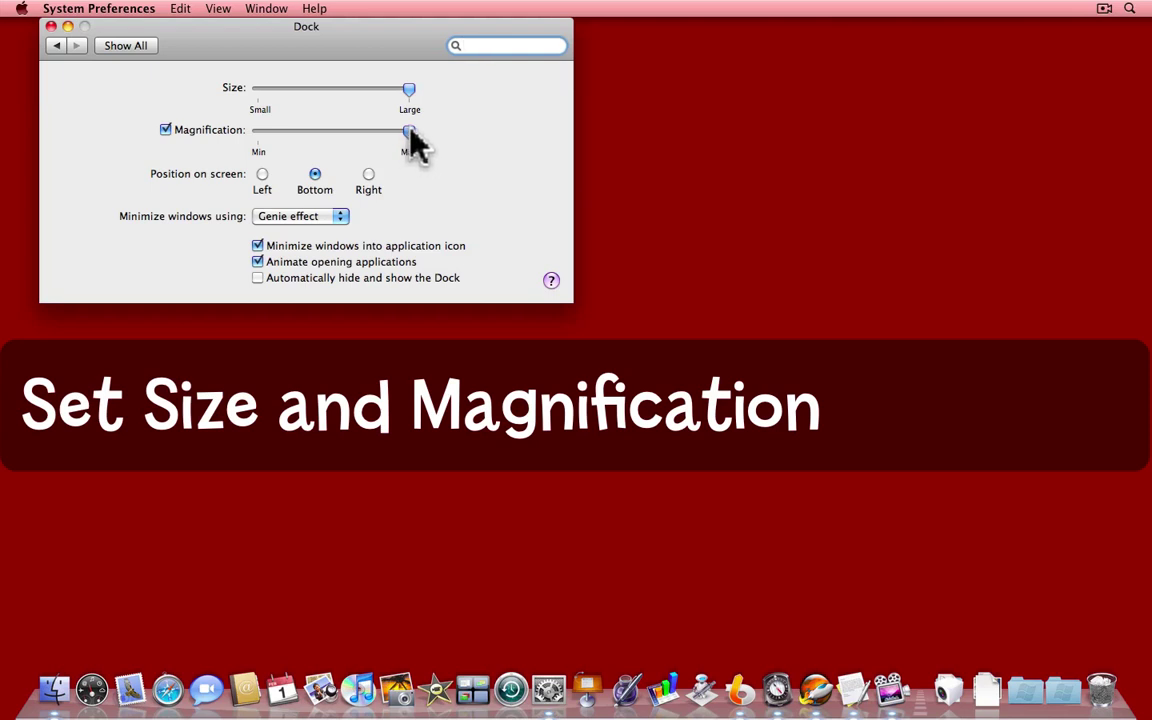
left_click_drag(404, 131, 321, 131)
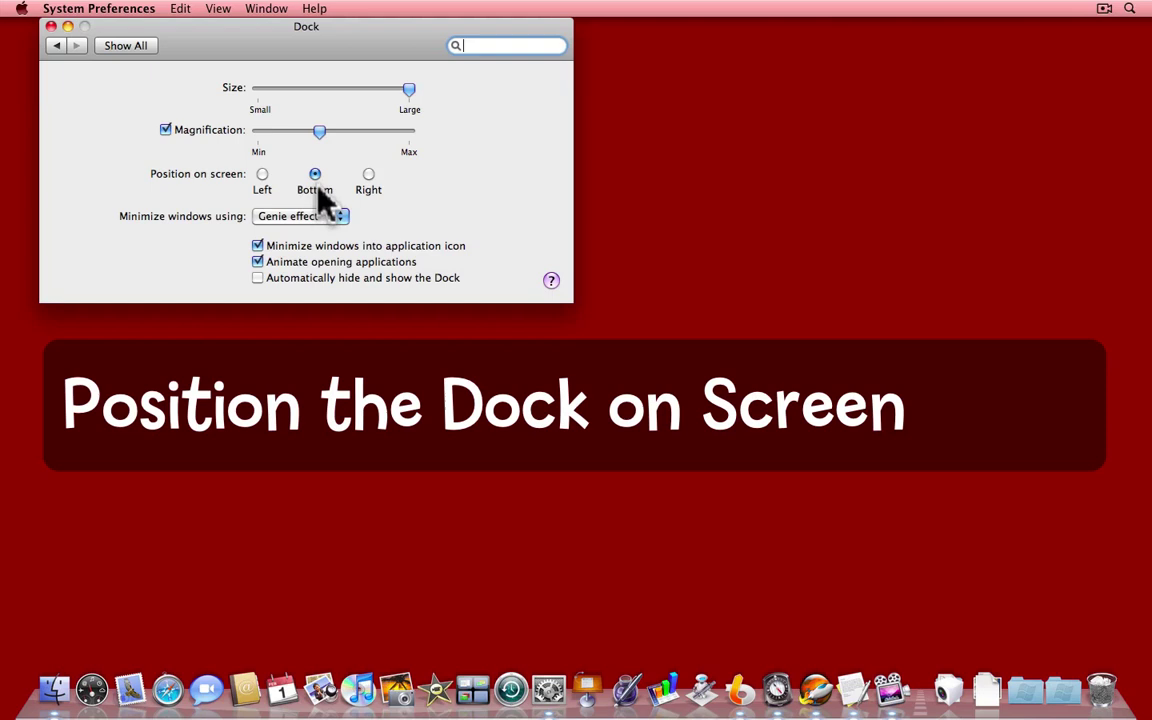
left_click(261, 175)
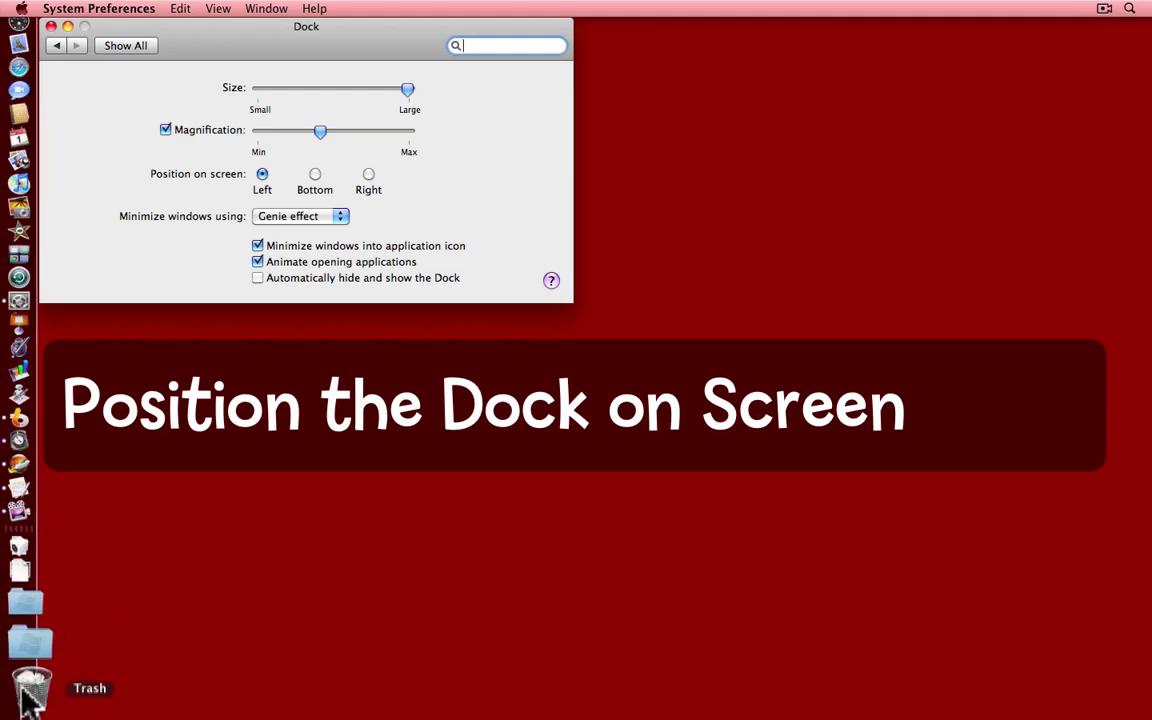
left_click(369, 176)
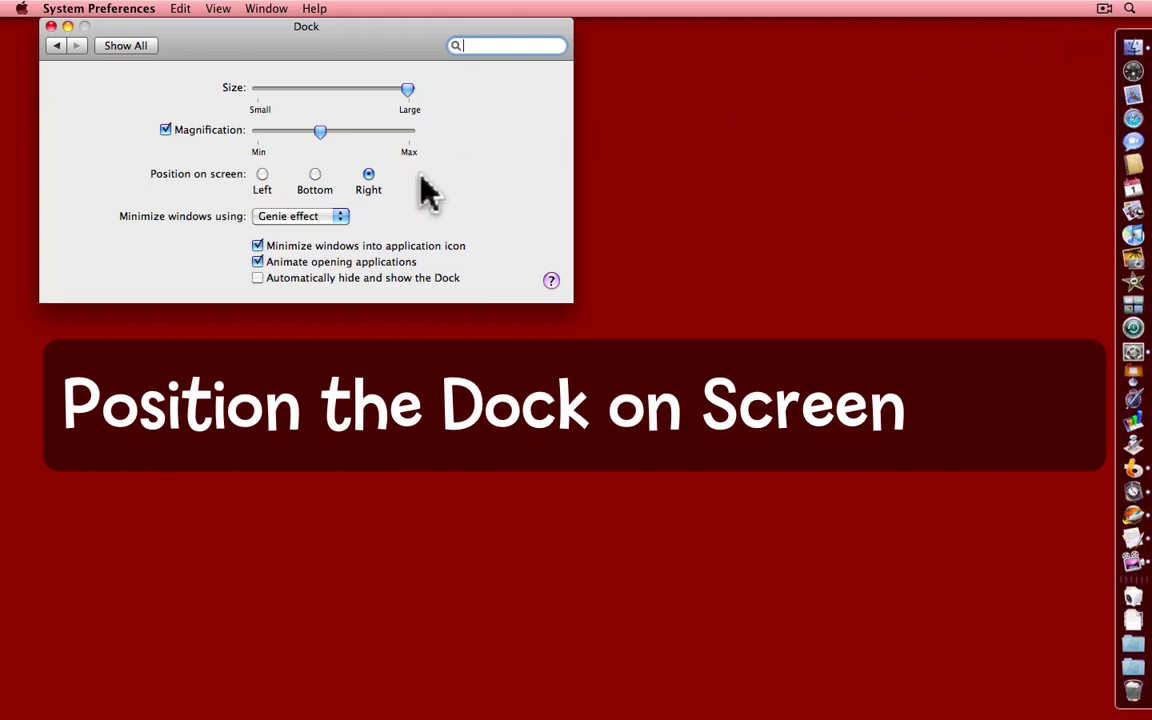
left_click(315, 174)
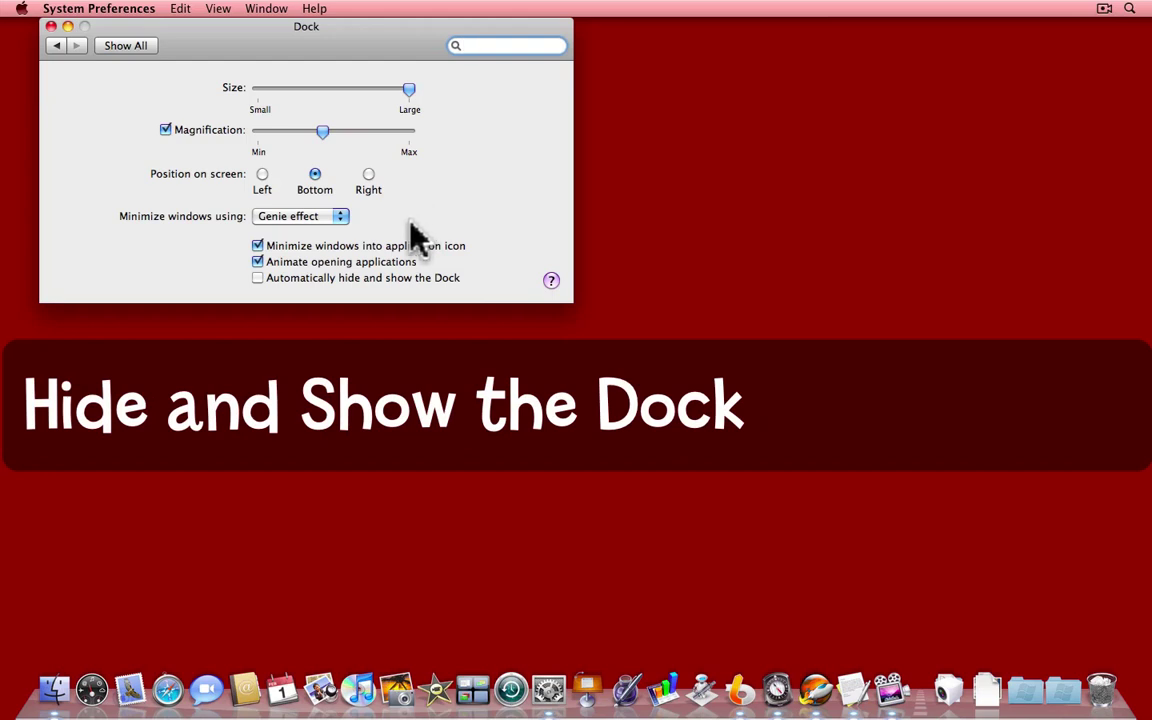
left_click(258, 278)
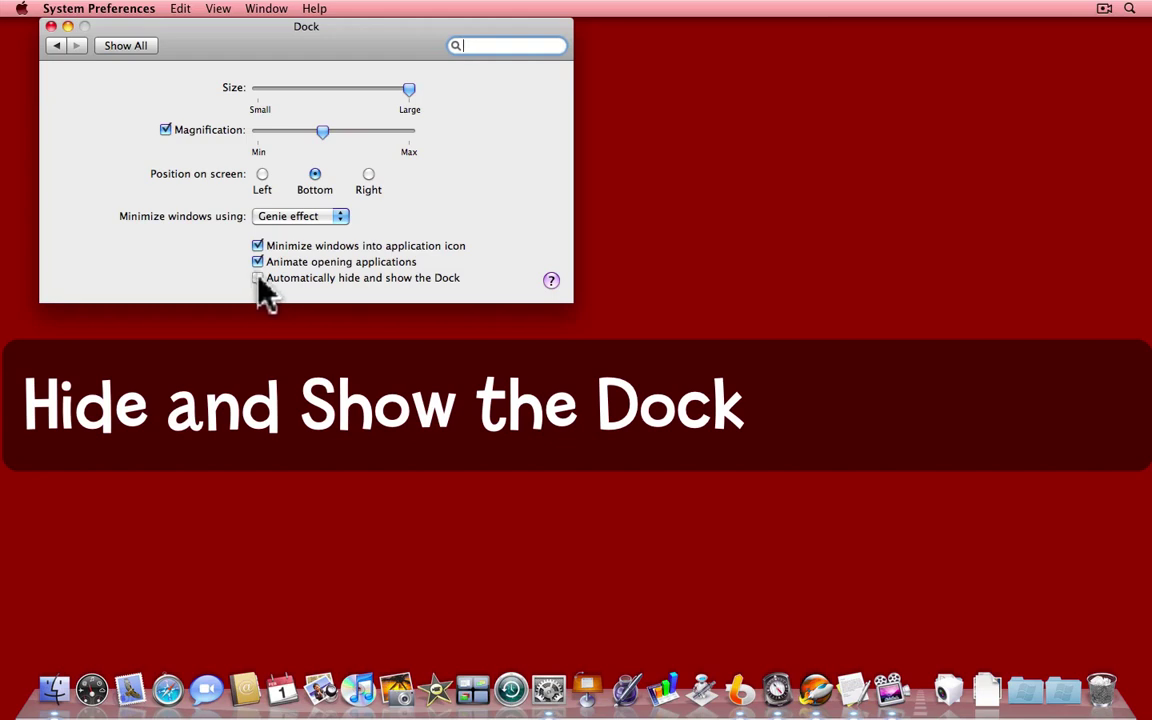
left_click(258, 279)
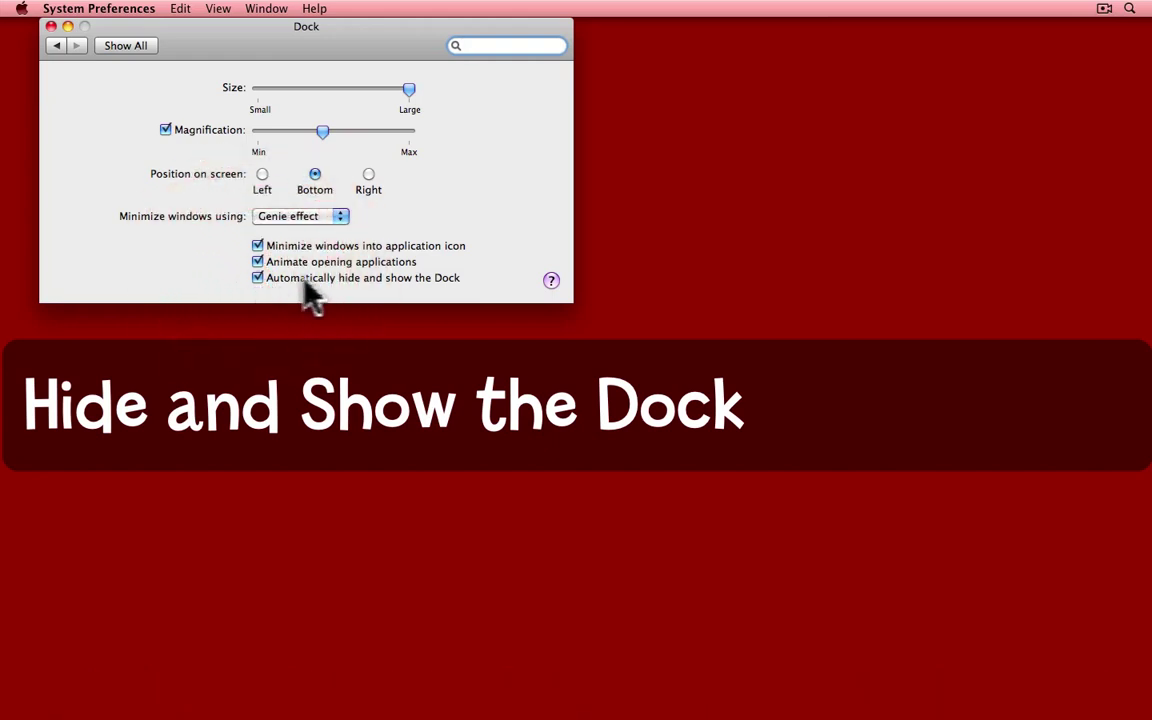
mouse_move(386, 713)
mouse_move(453, 716)
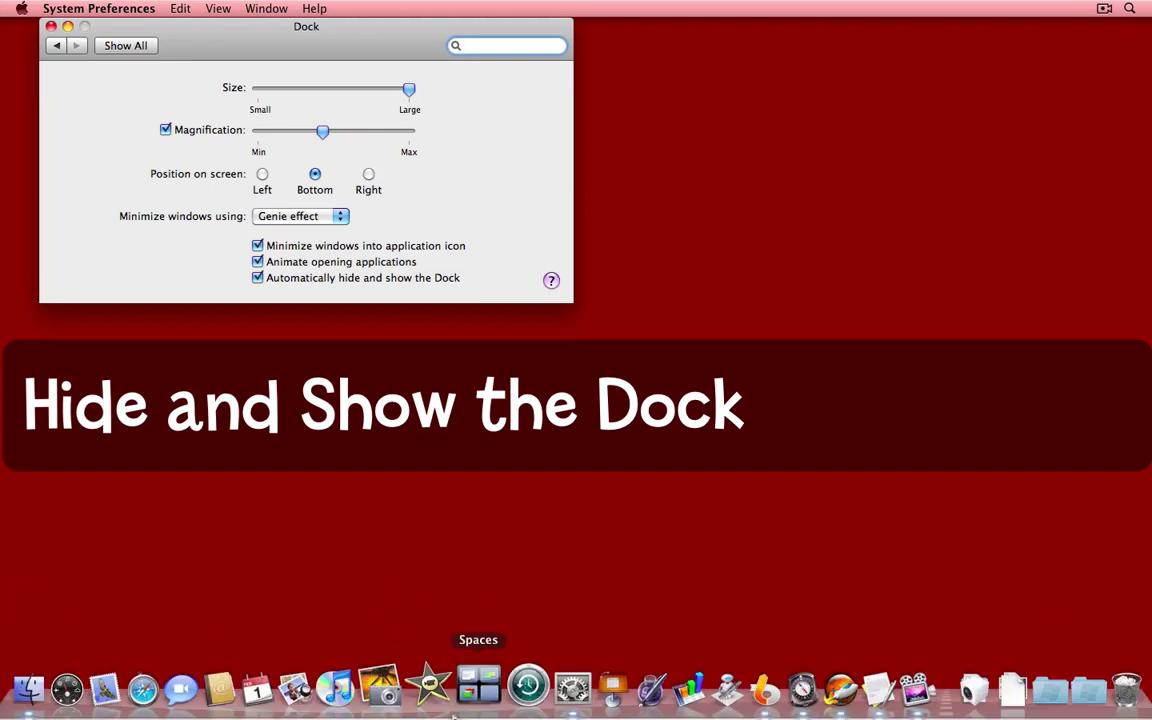
left_click(258, 278)
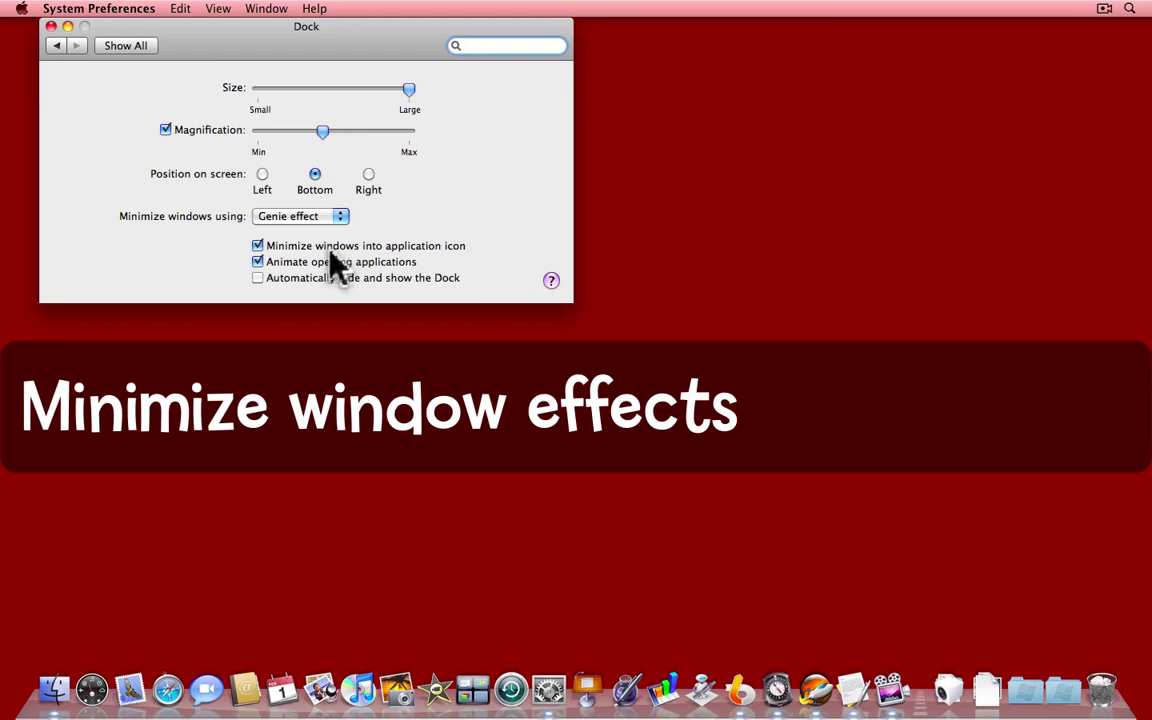
Close Dock preferences, then minimise the Untitled TextEdit document with Genie and restore it from the Dock
left_click(51, 26)
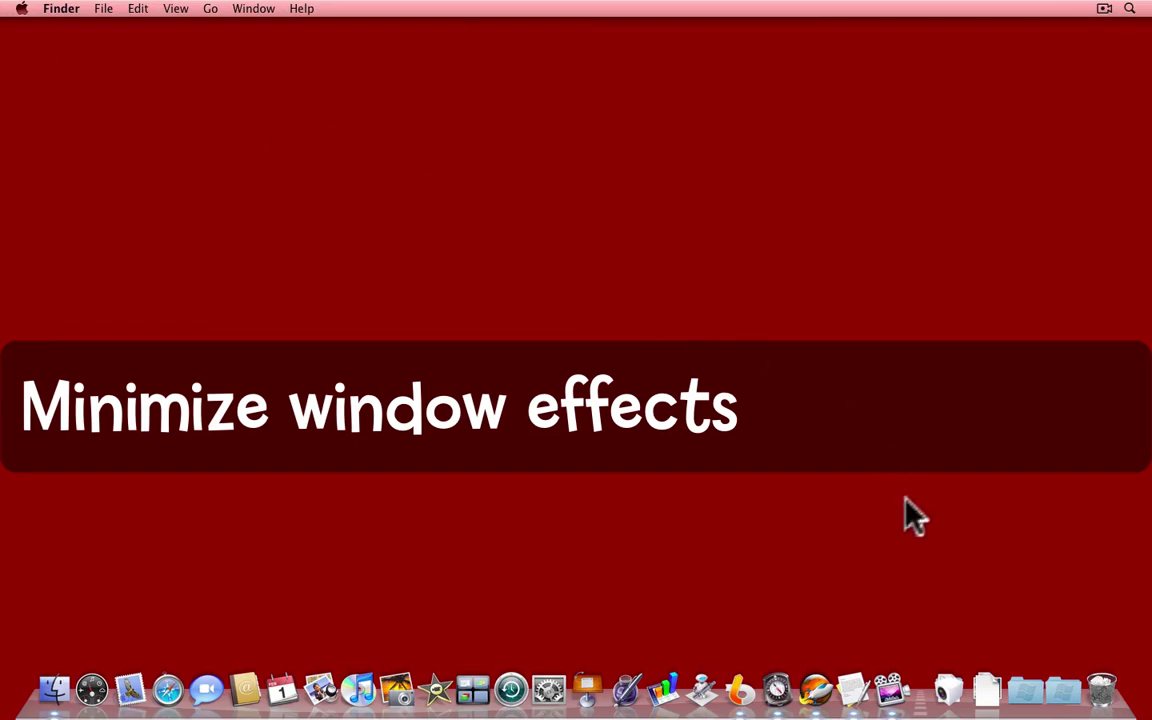
left_click(856, 702)
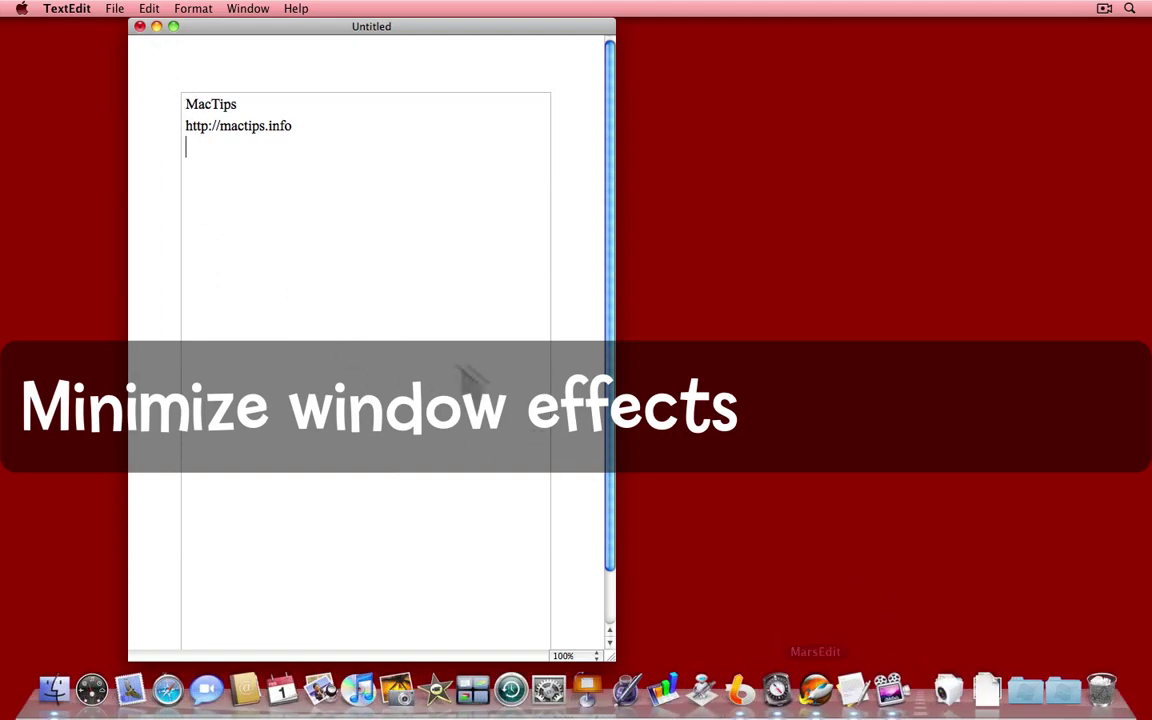
left_click(156, 26)
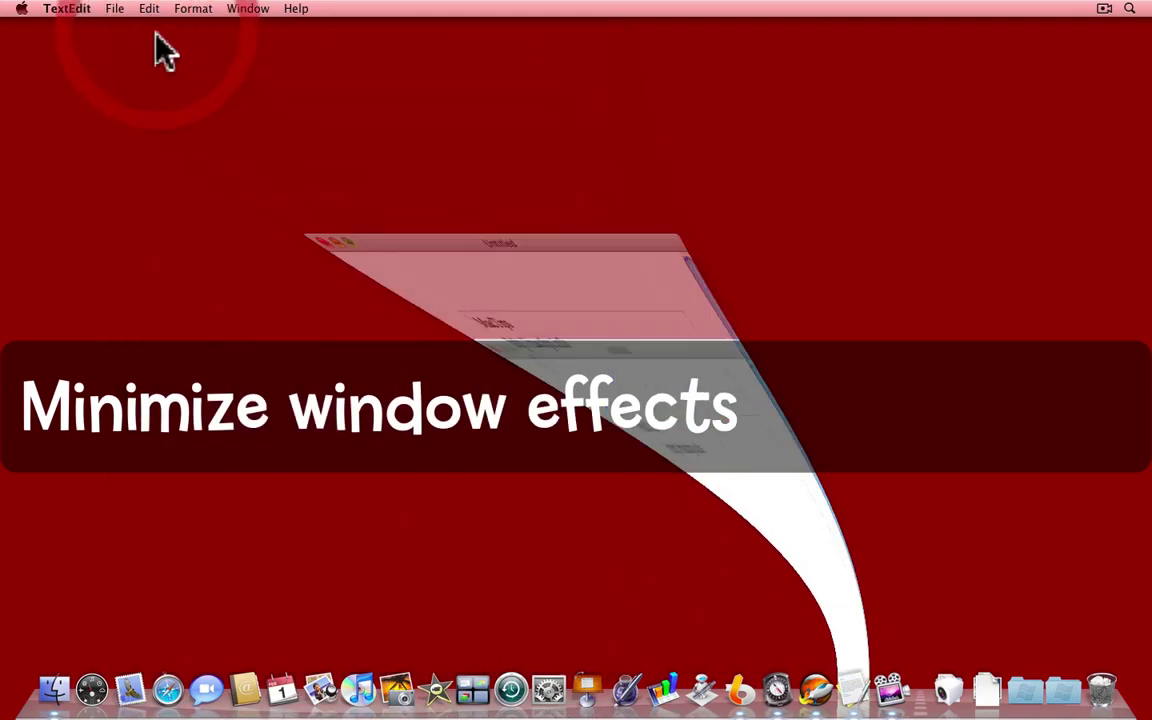
left_click(855, 700)
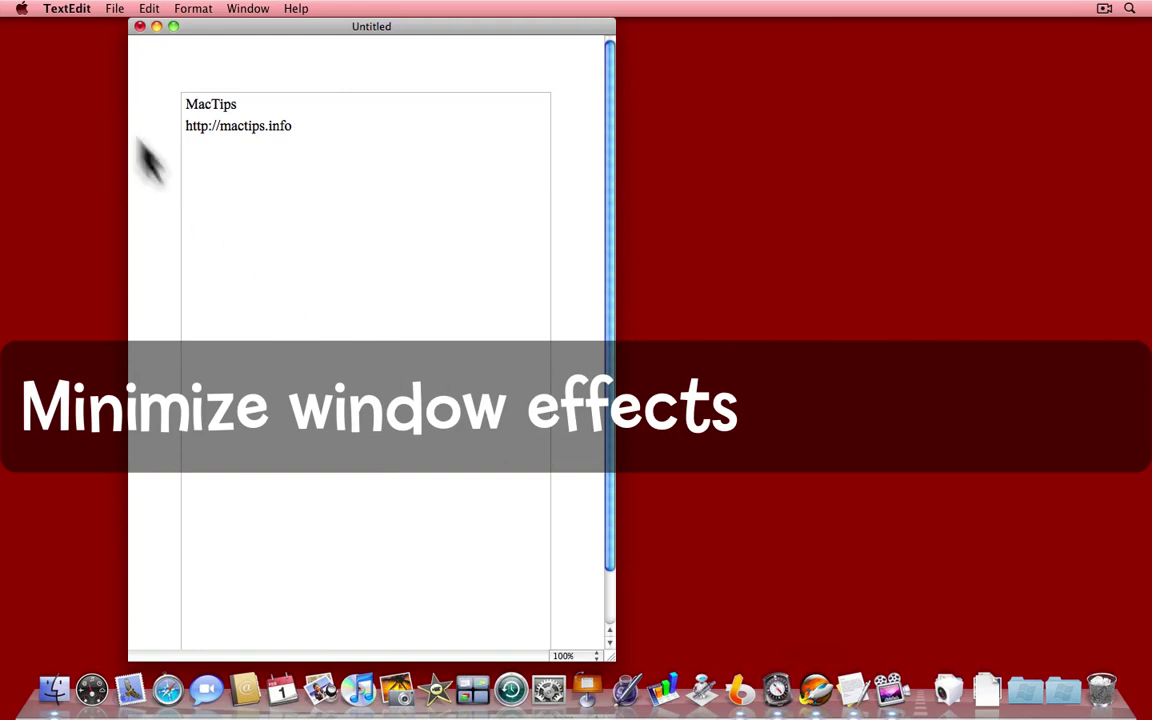
Open Dock Preferences from the Apple menu and set Minimize windows using to Scale effect
left_click(21, 8)
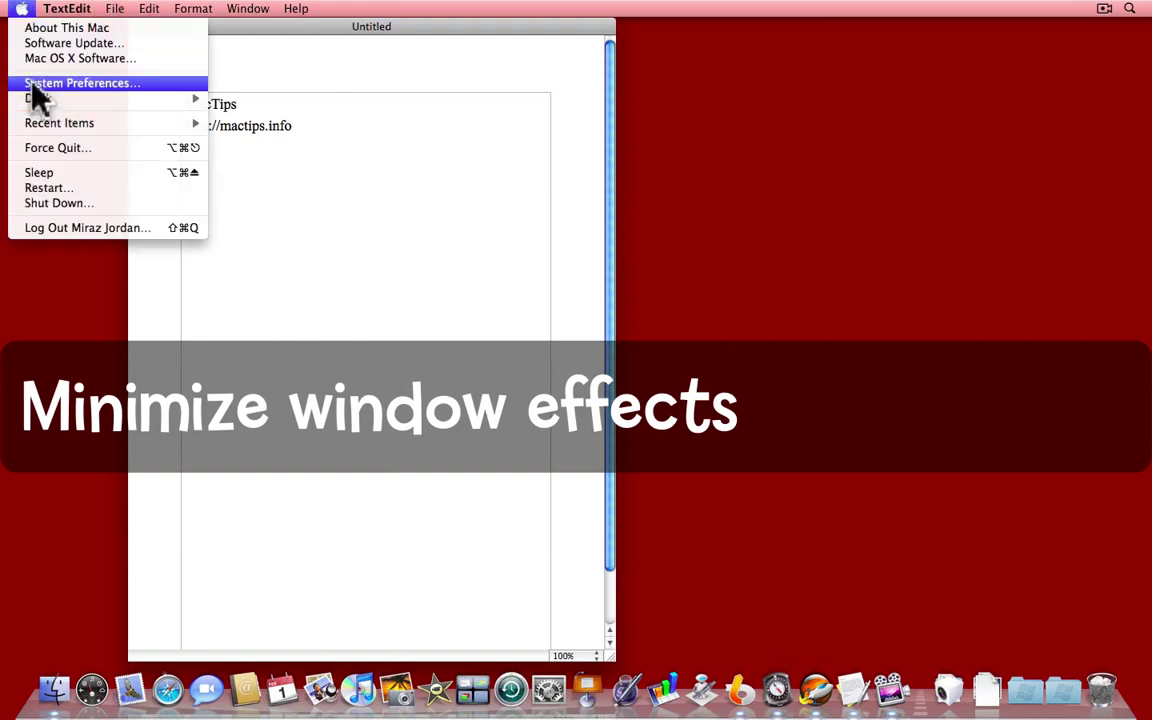
mouse_move(40, 99)
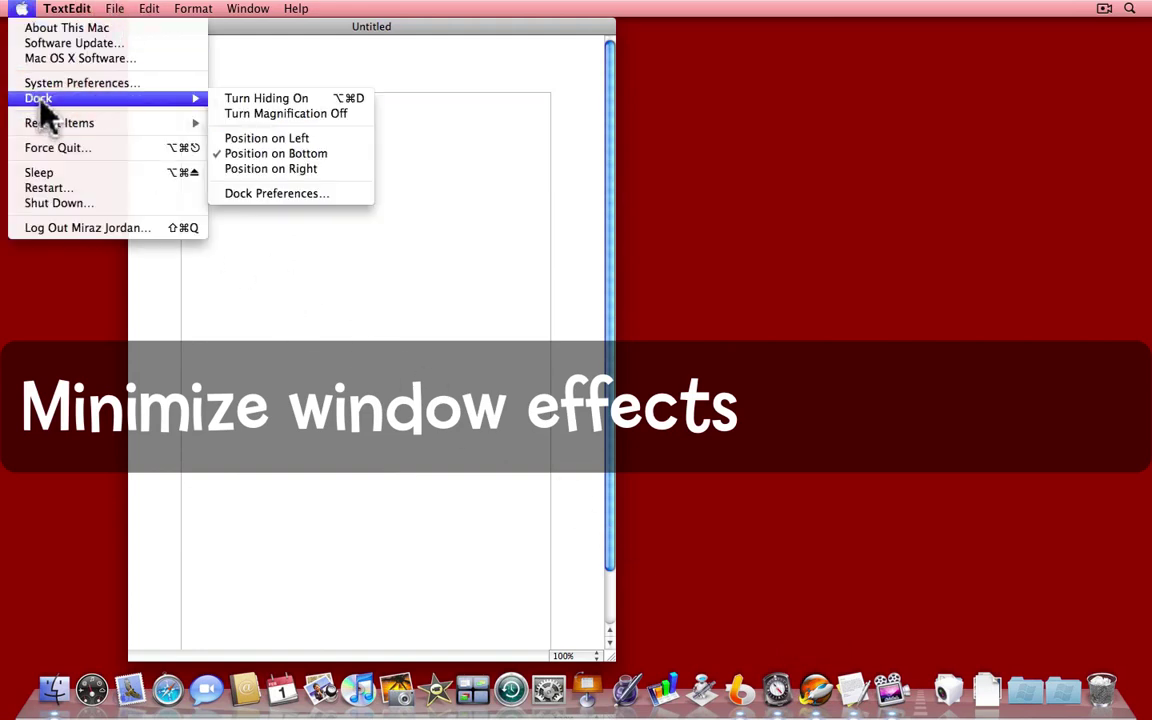
left_click(311, 195)
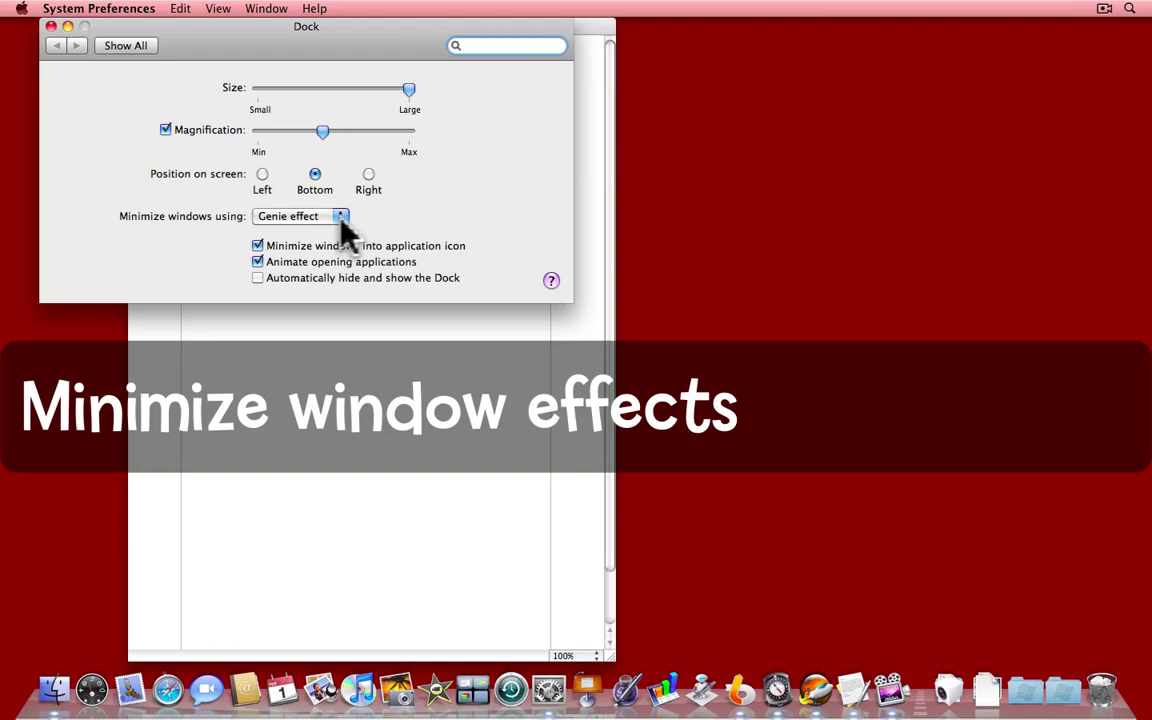
left_click(340, 217)
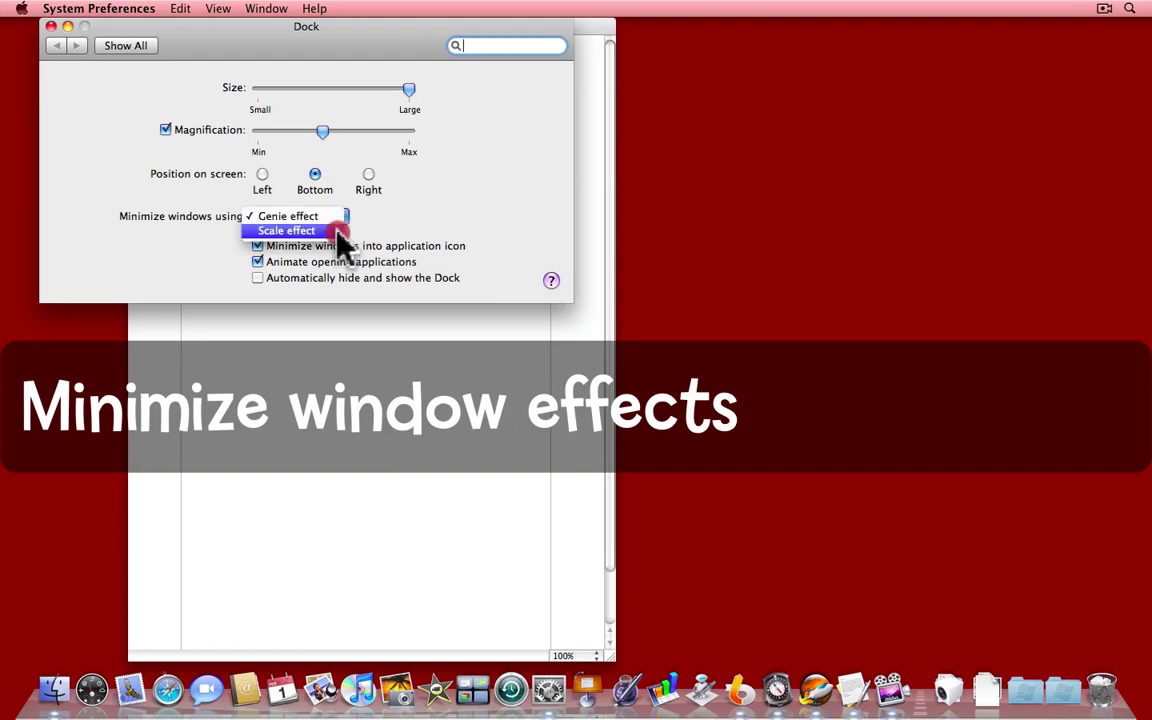
left_click(337, 231)
Test Scale by minimising and restoring the Untitled document, then switch the effect back to Genie
left_click_drag(290, 36, 866, 46)
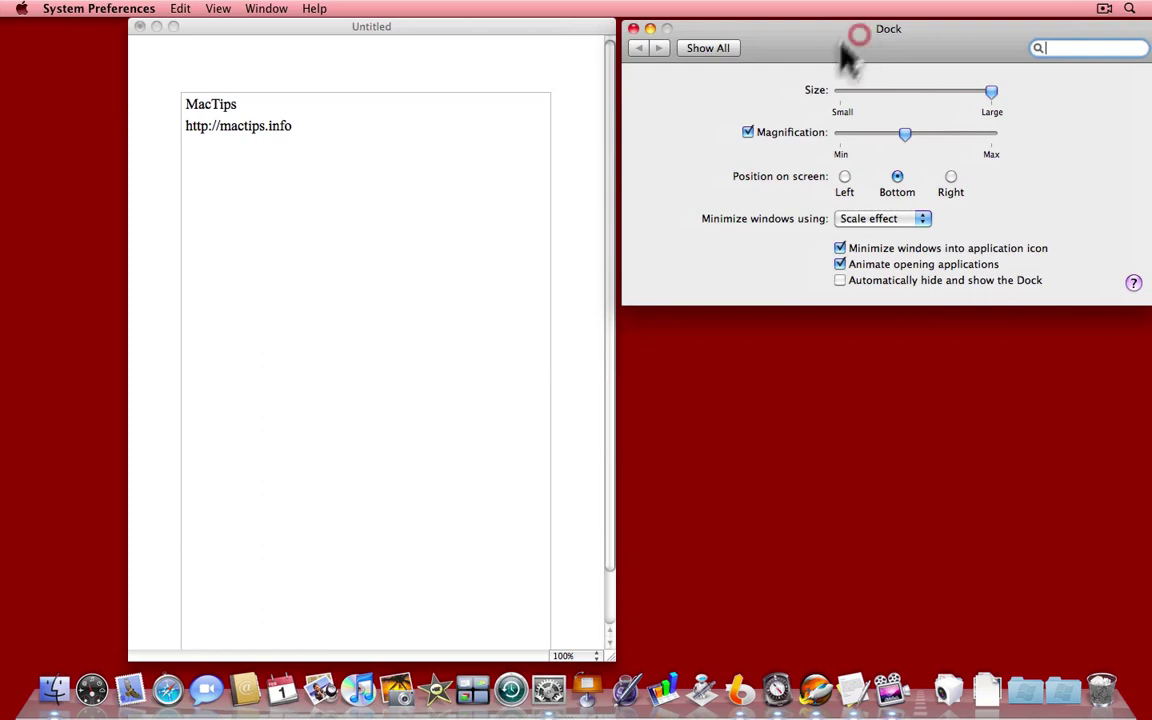
left_click(266, 48)
left_click(156, 27)
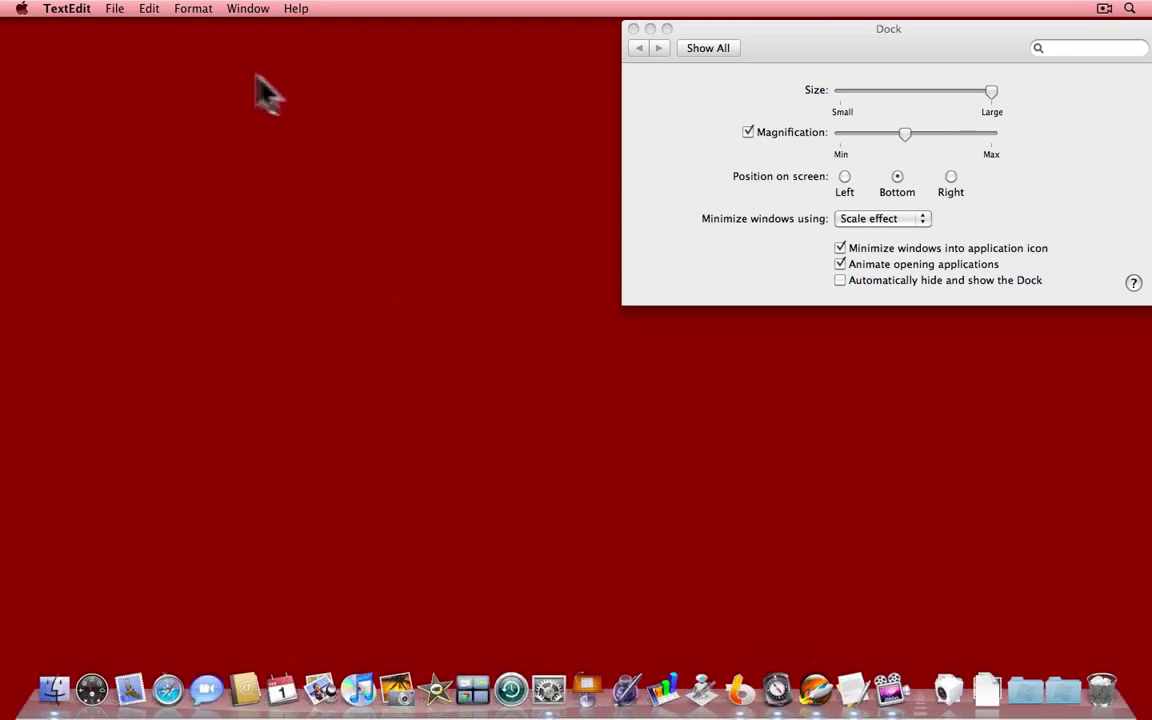
left_click(853, 690)
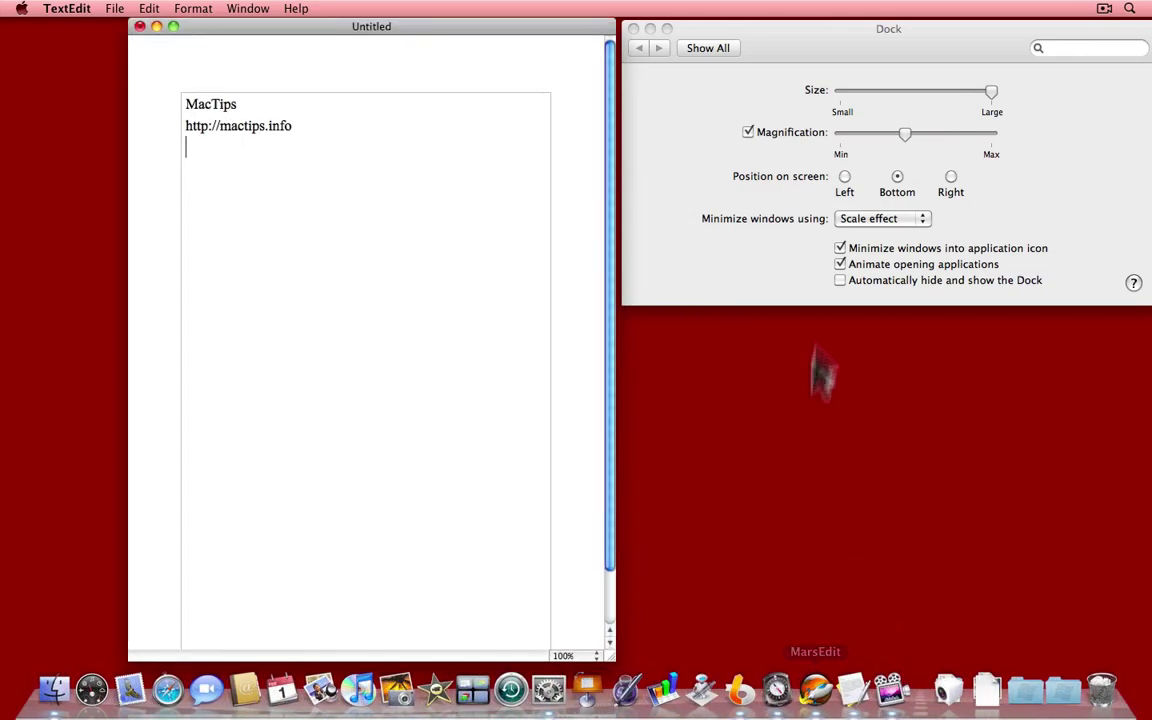
left_click(880, 222)
left_click(893, 205)
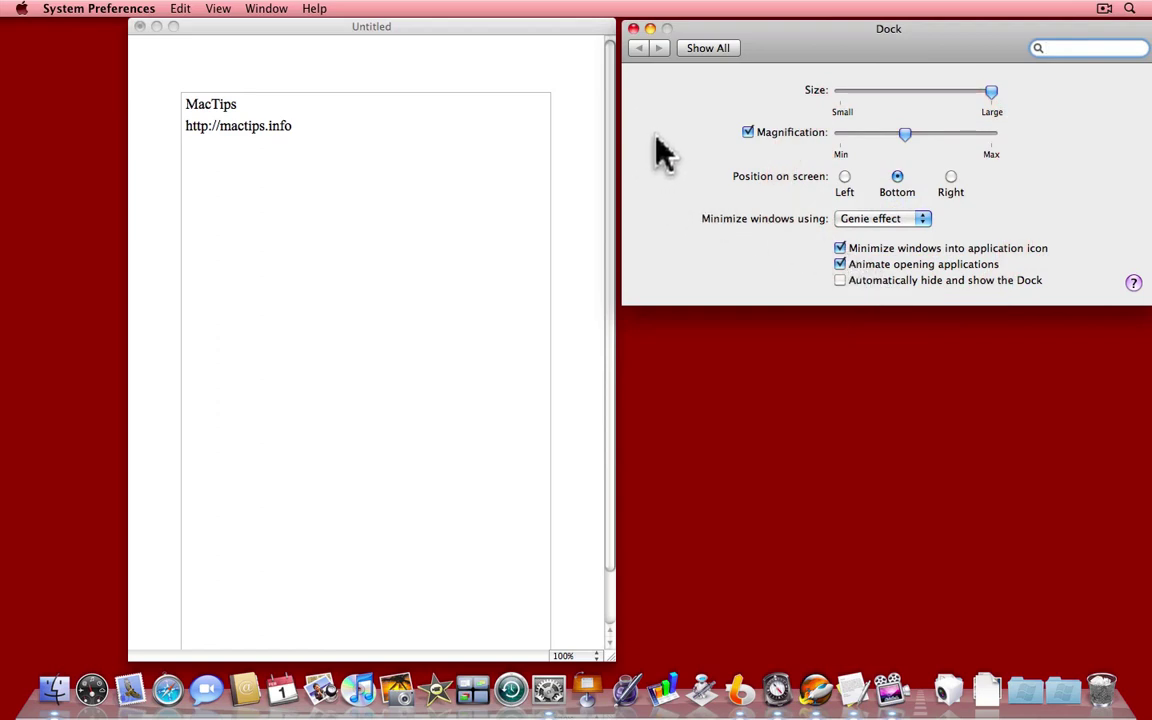
Shift-minimise the Untitled document in slow-motion Genie, then Shift-restore it from the Dock
left_click(320, 28)
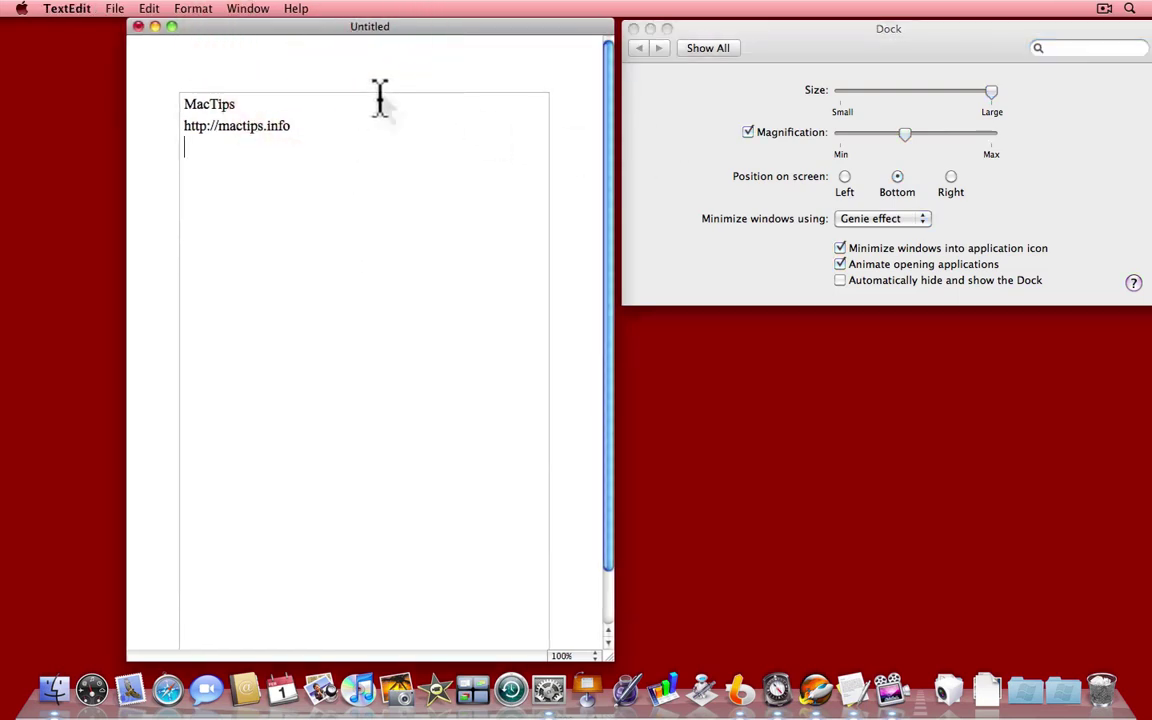
left_click(155, 27, "shift")
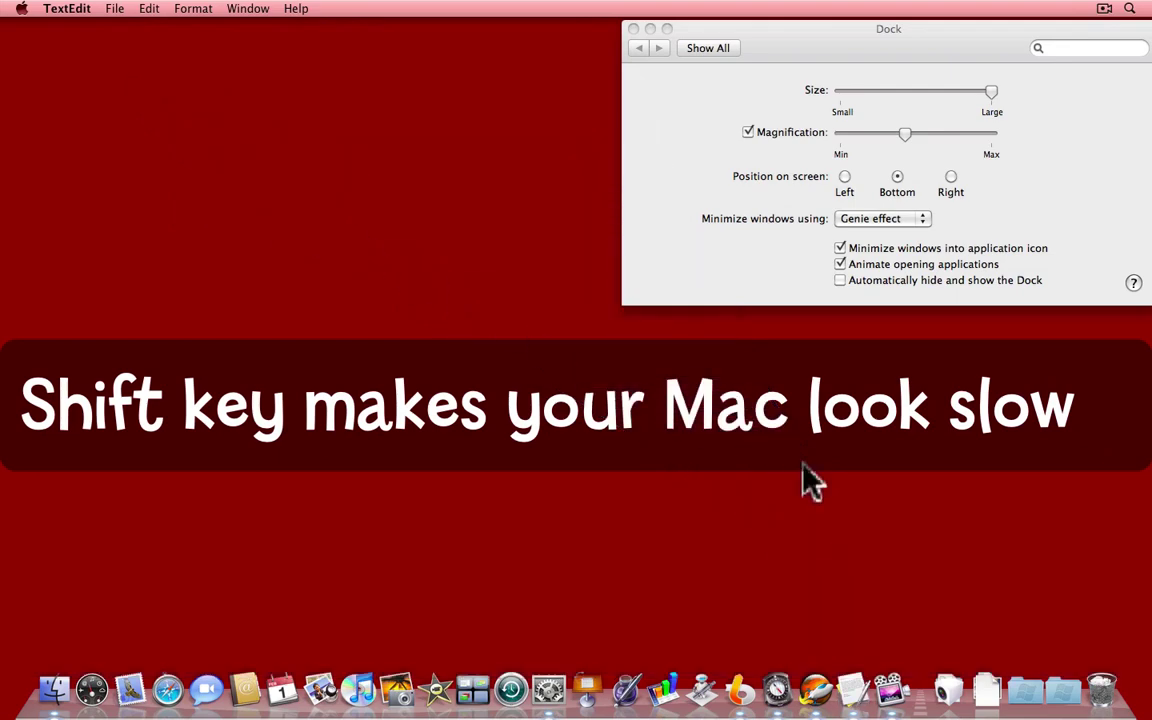
key("shift")
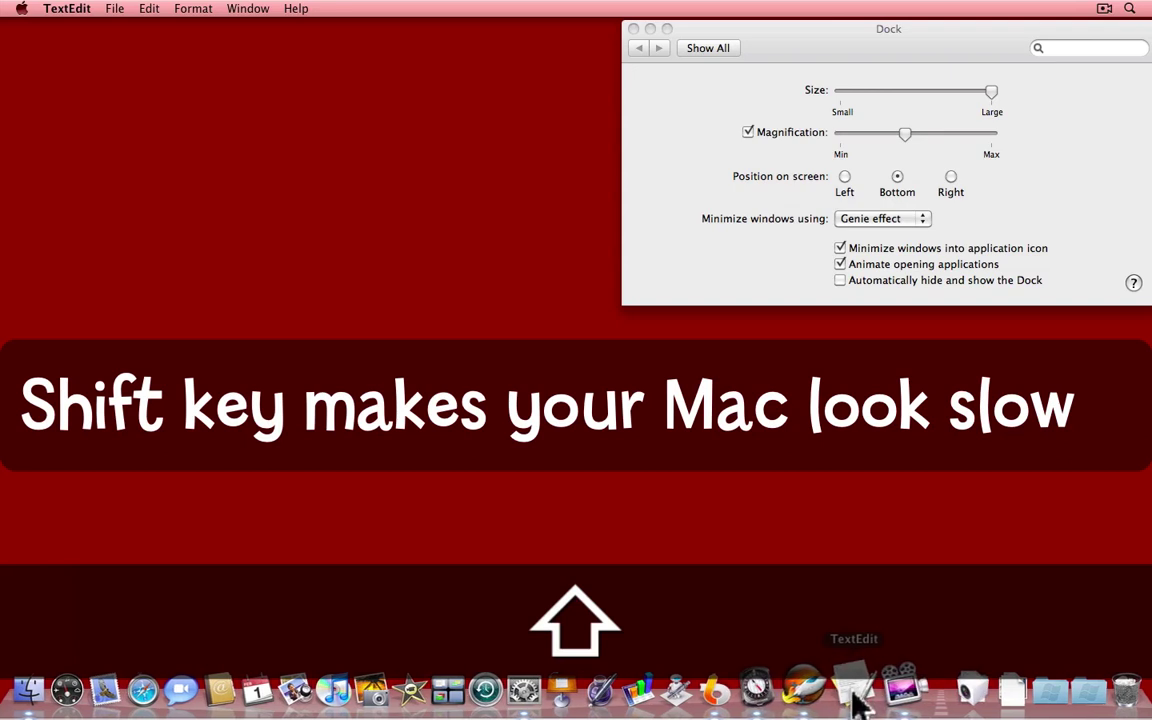
left_click(858, 700, "shift")
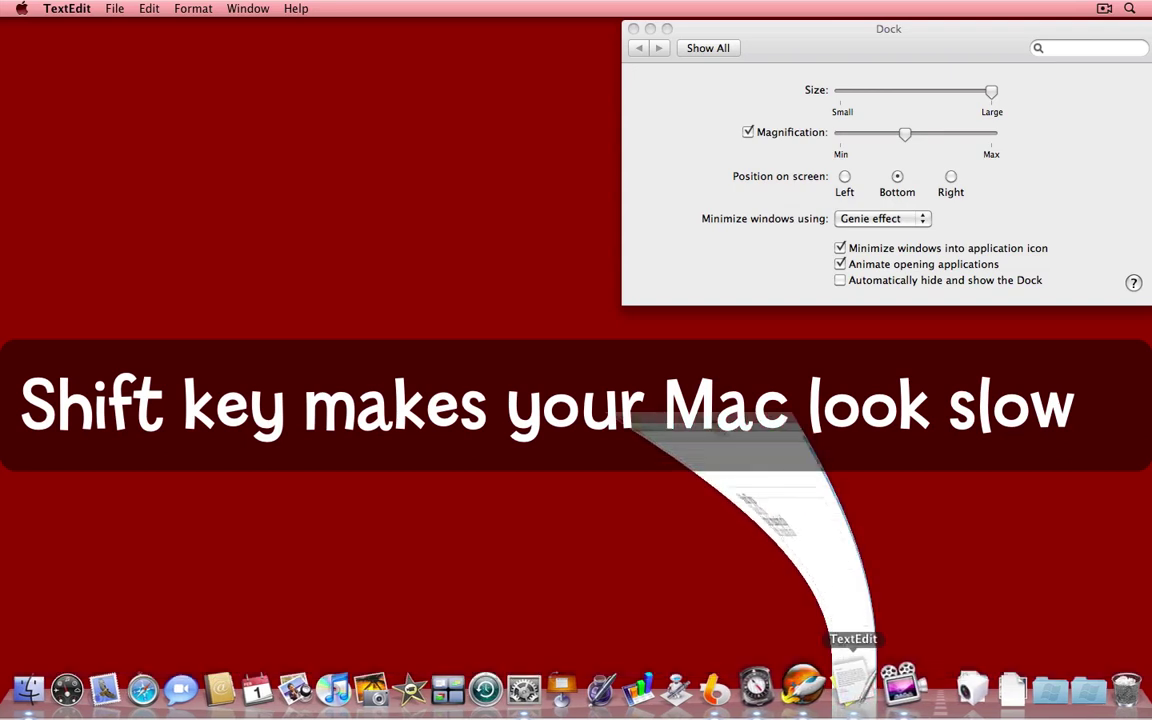